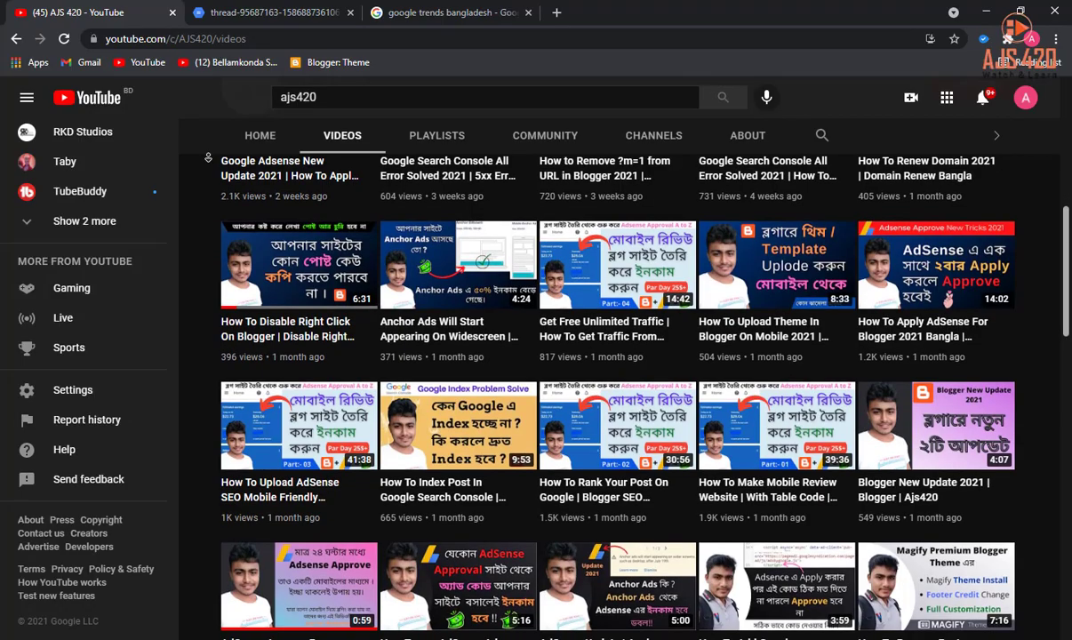
Browse the AJS420 channel's uploaded videos about AdSense and Blogger
{"action": "scroll", "coordinate": [208, 158], "scroll_direction": "down", "scroll_amount": 2}
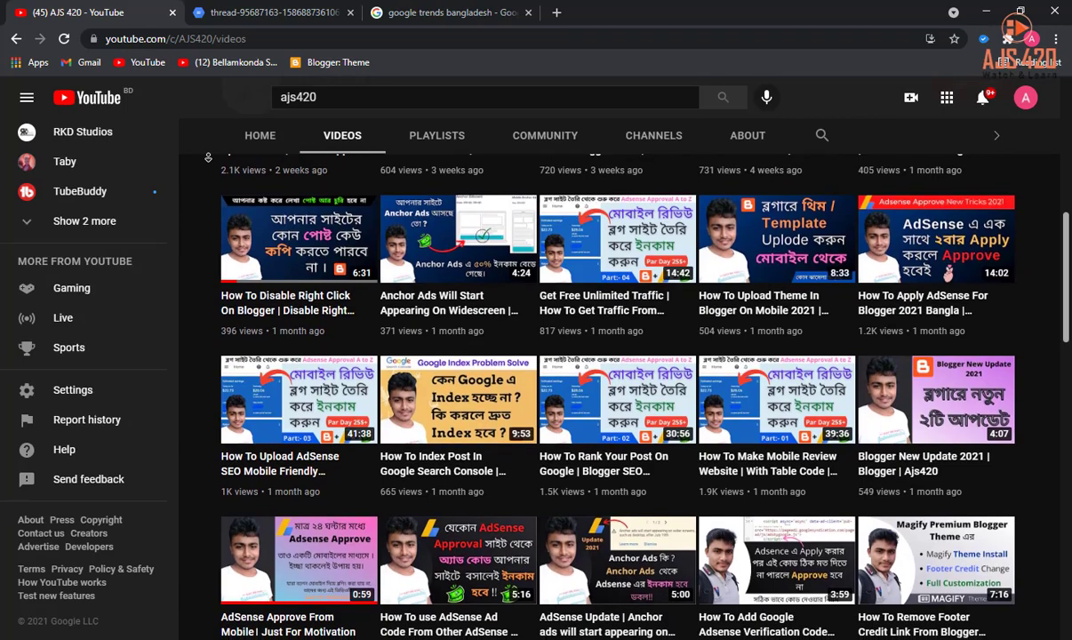
{"action": "scroll", "coordinate": [208, 157], "scroll_direction": "down", "scroll_amount": 1}
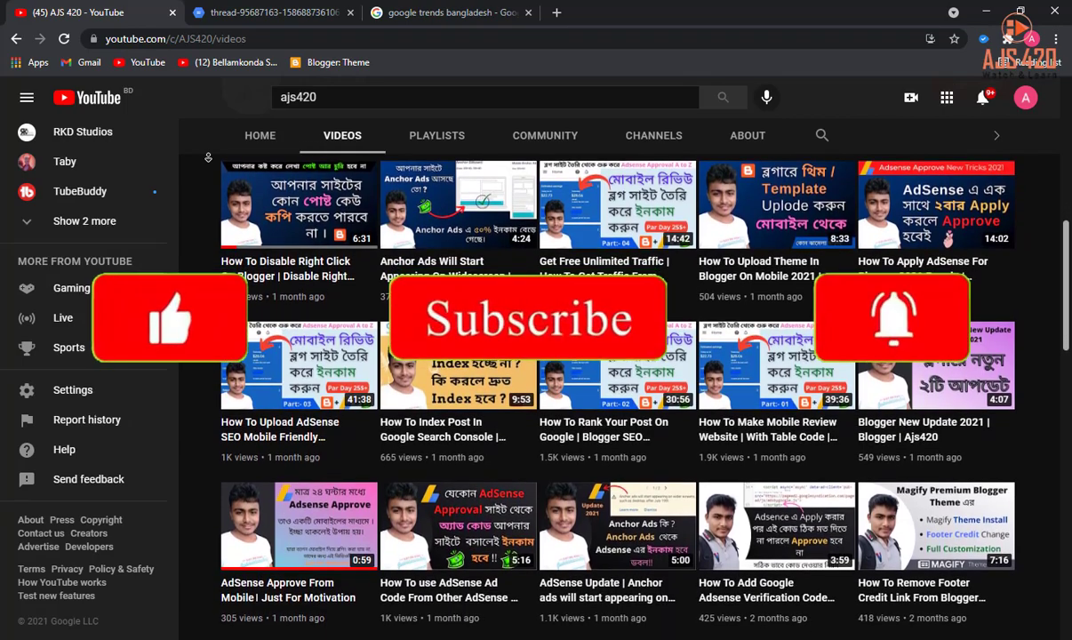
{"action": "scroll", "coordinate": [208, 158], "scroll_direction": "down", "scroll_amount": 1}
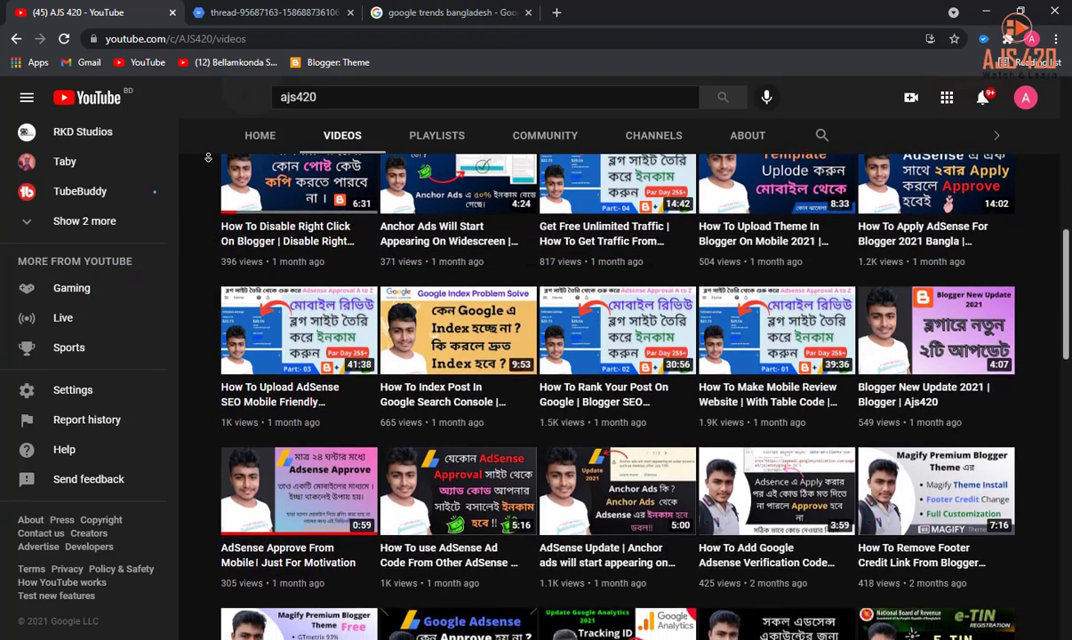
{"action": "scroll", "coordinate": [208, 157], "scroll_direction": "down", "scroll_amount": 1}
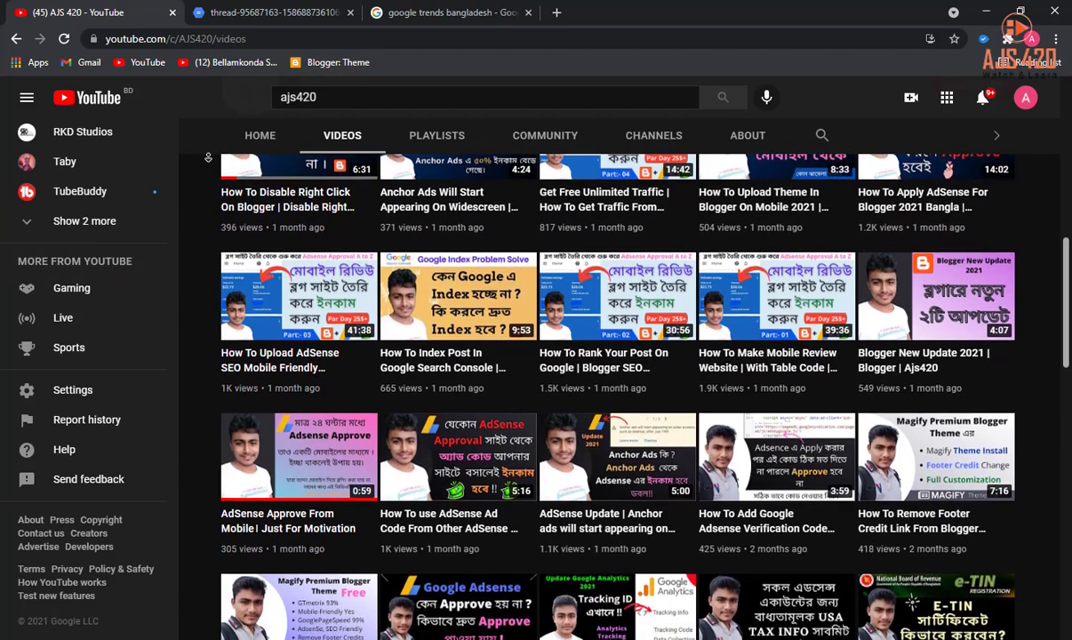
{"action": "scroll", "coordinate": [208, 158], "scroll_direction": "down", "scroll_amount": 1}
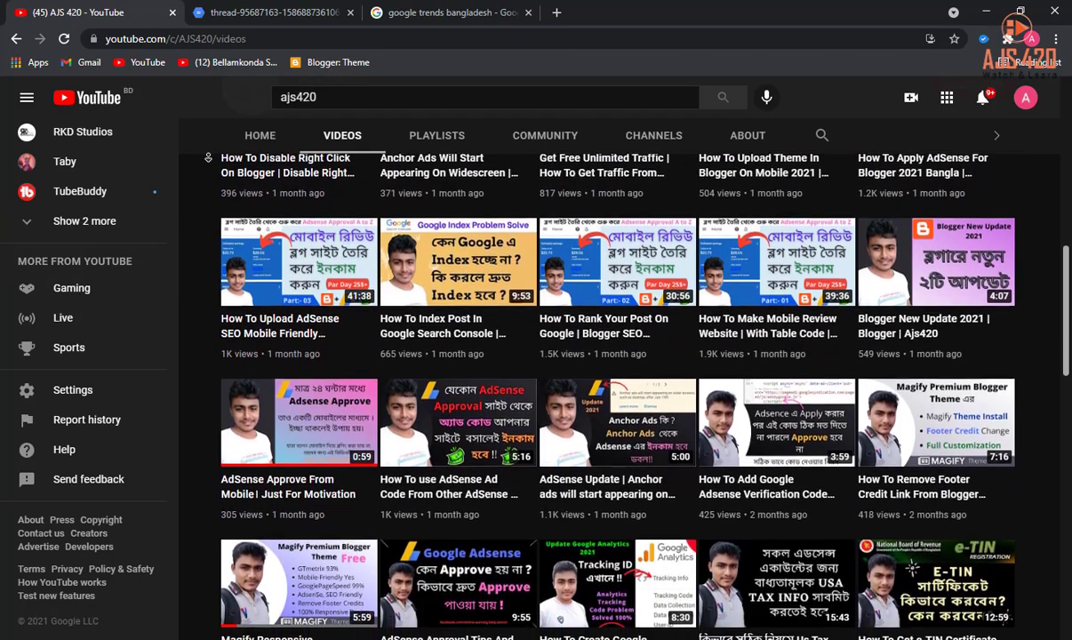
{"action": "scroll", "coordinate": [208, 157], "scroll_direction": "down", "scroll_amount": 1}
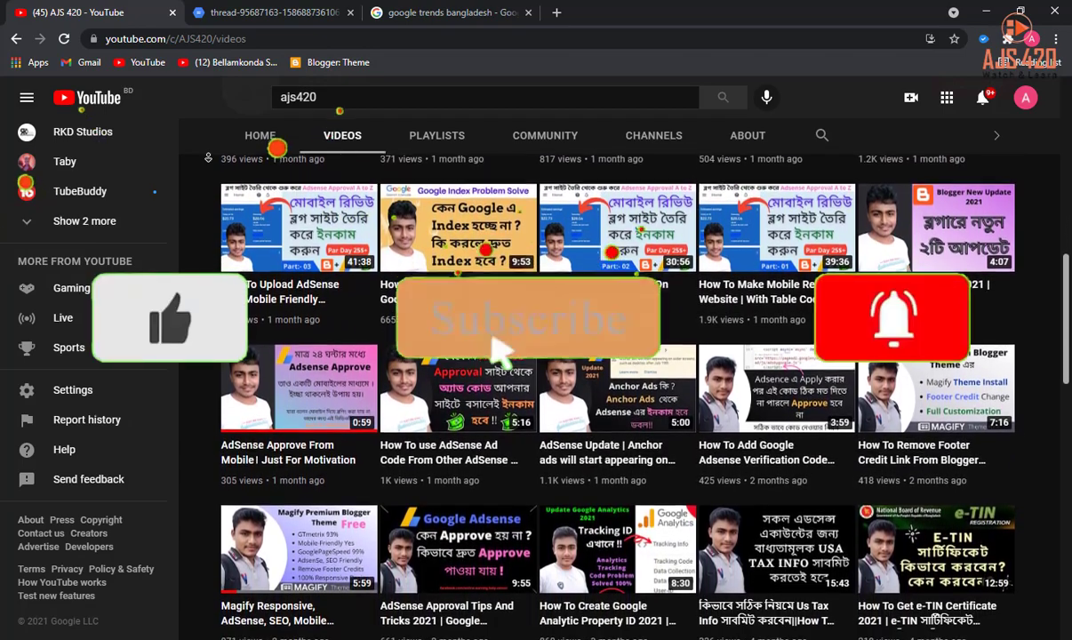
{"action": "scroll", "coordinate": [208, 157], "scroll_direction": "down", "scroll_amount": 1}
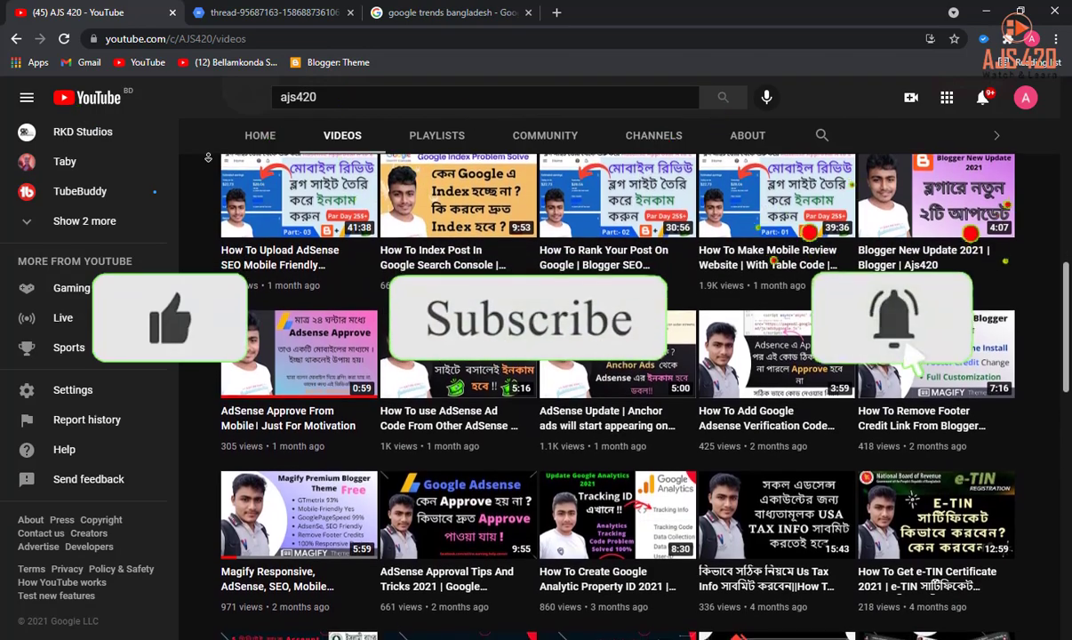
{"action": "scroll", "coordinate": [208, 157], "scroll_direction": "down", "scroll_amount": 1}
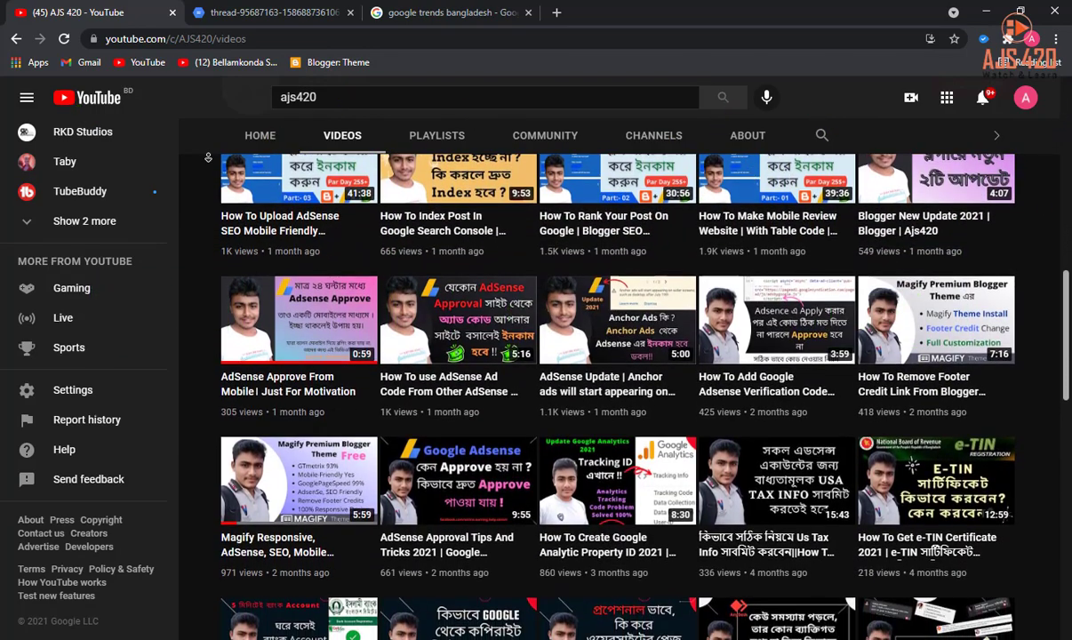
{"action": "scroll", "coordinate": [208, 157], "scroll_direction": "down", "scroll_amount": 1}
Examine the AdSense low value content violation, focusing on the unique high quality content and good user experience requirement
{"action": "left_click", "coordinate": [256, 11]}
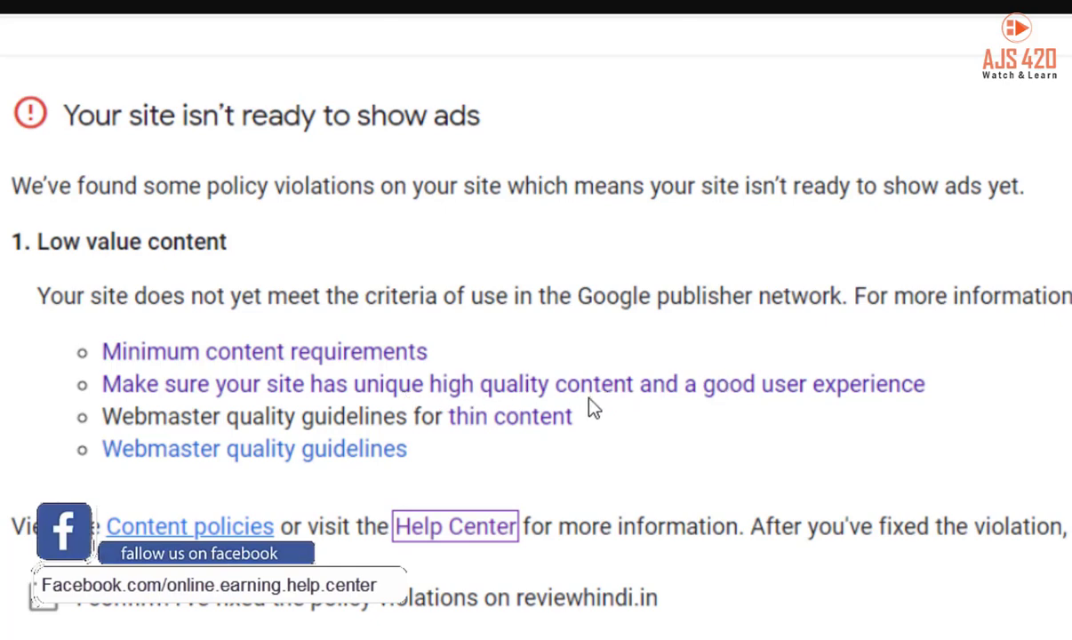
{"action": "left_click_drag", "start_coordinate": [697, 399], "coordinate": [736, 389]}
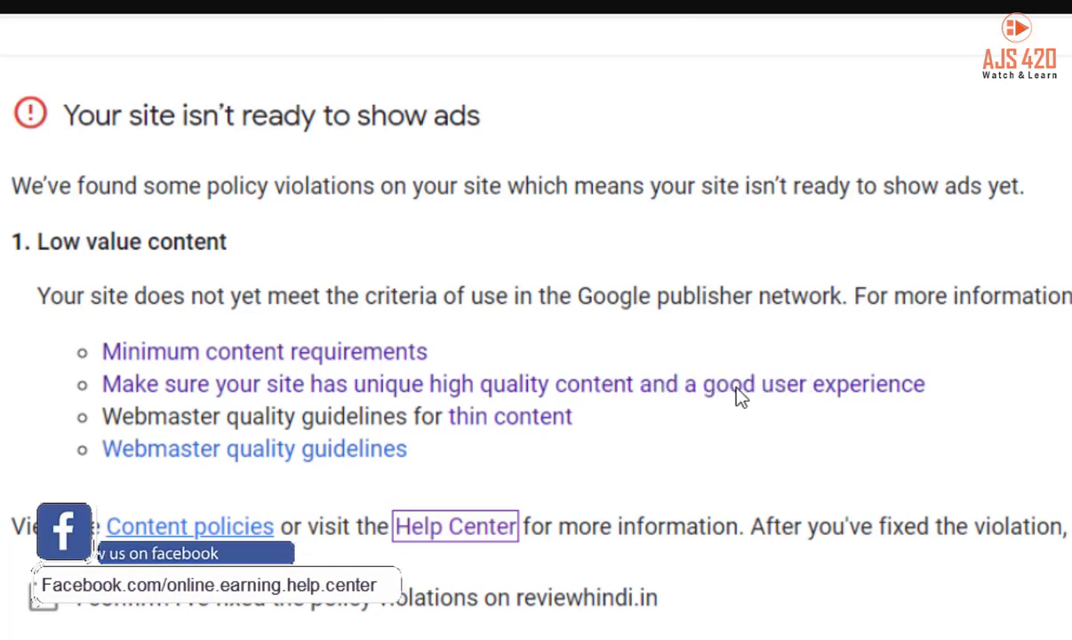
{"action": "left_click", "coordinate": [843, 387]}
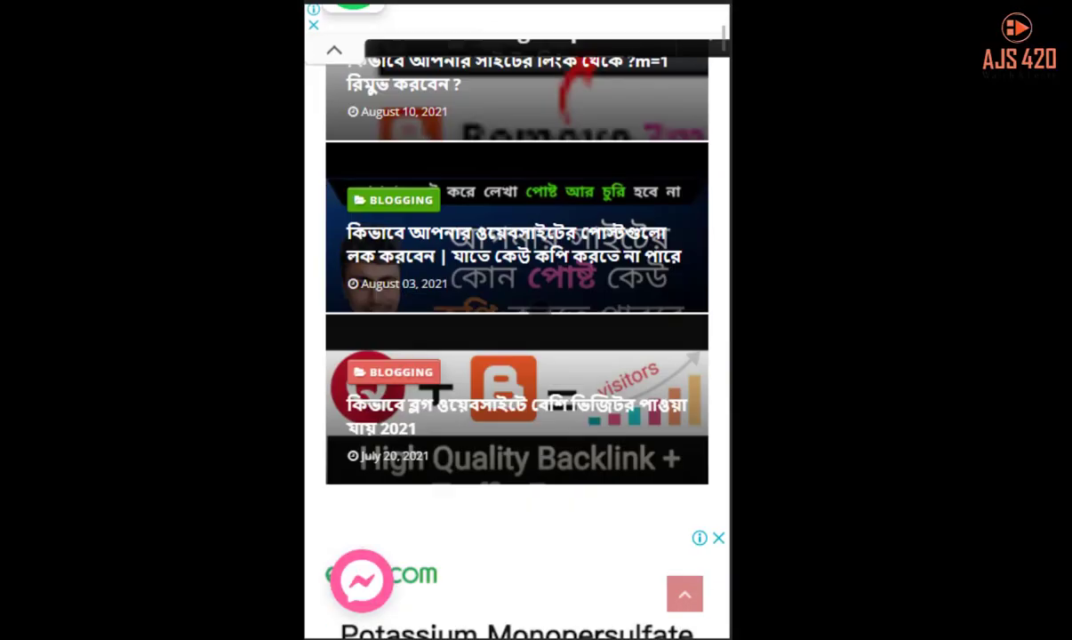
Examine the blog homepage's mobile layout from the featured posts down to the footer
{"action": "scroll", "coordinate": [516, 373], "scroll_direction": "down", "scroll_amount": 15}
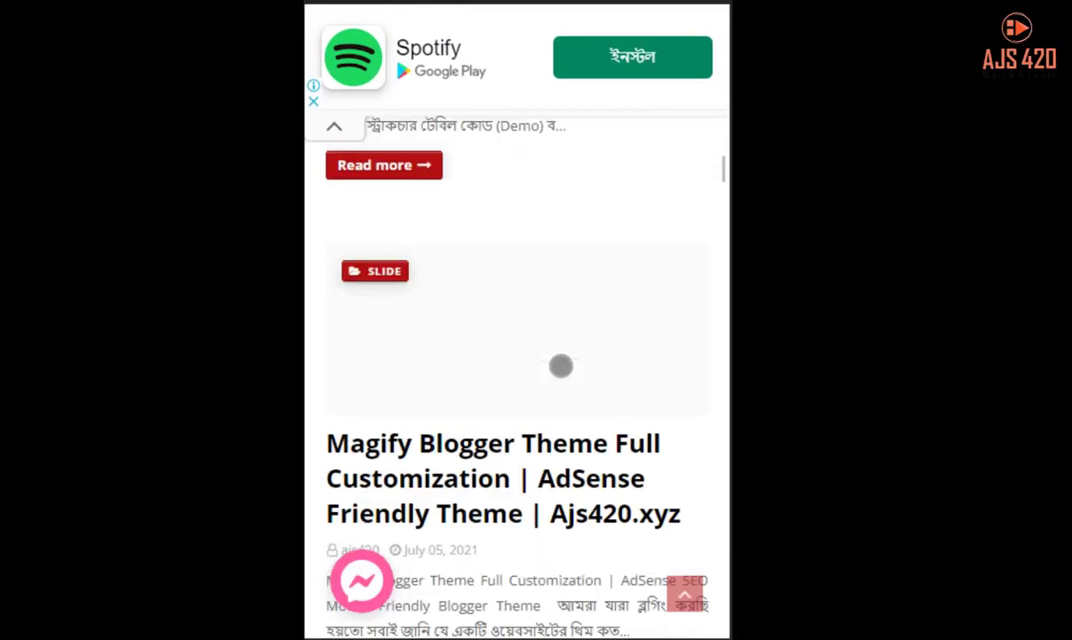
{"action": "scroll", "coordinate": [478, 433], "scroll_direction": "down", "scroll_amount": 20}
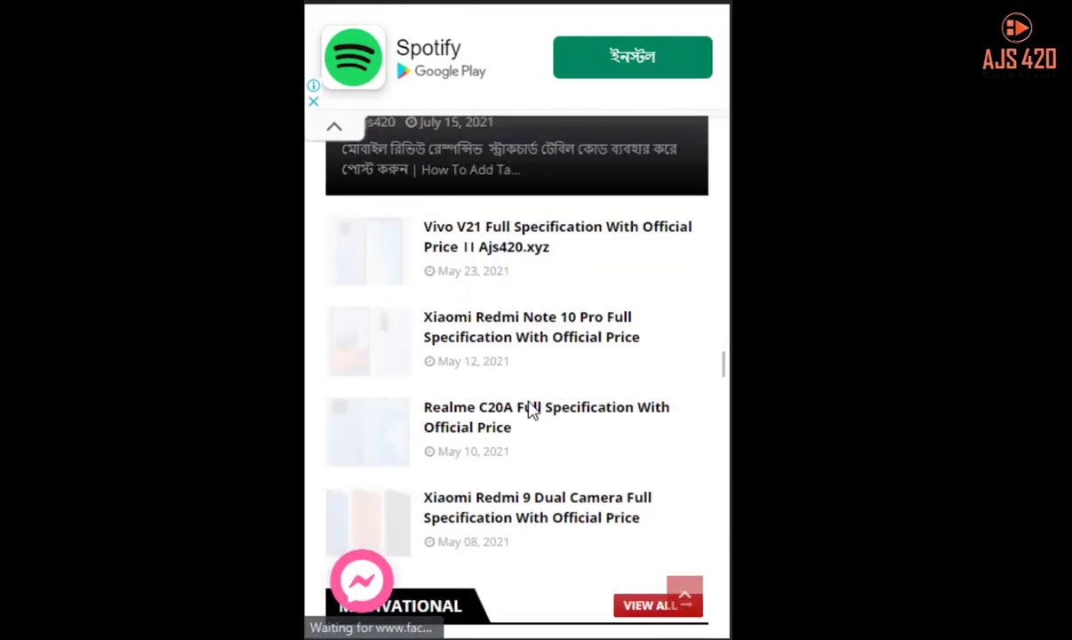
{"action": "scroll", "coordinate": [548, 397], "scroll_direction": "down", "scroll_amount": 10}
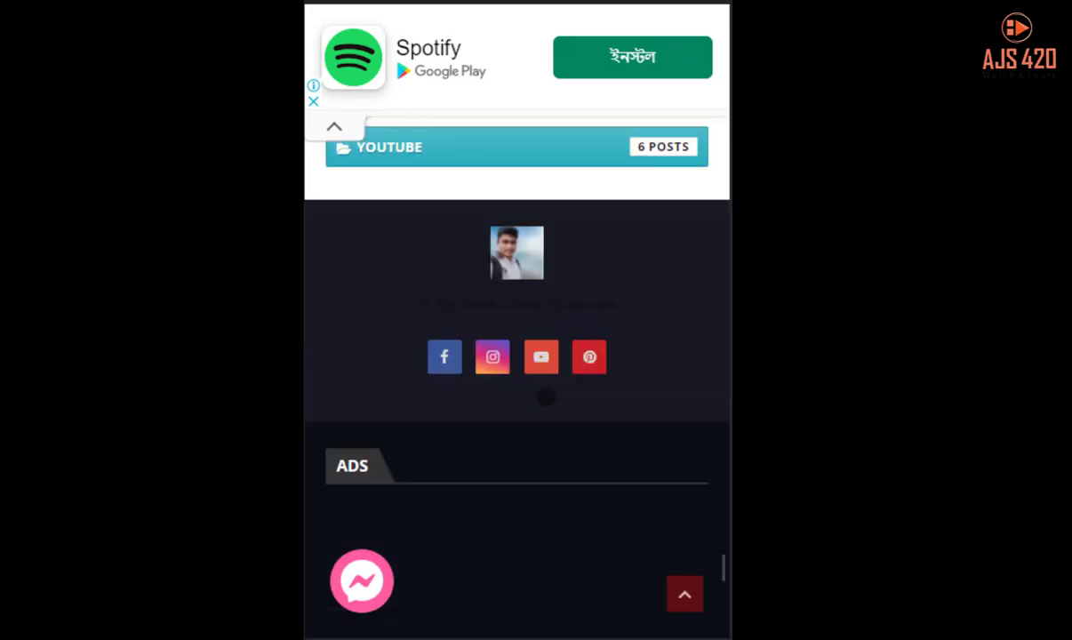
{"action": "scroll", "coordinate": [549, 397], "scroll_direction": "up", "scroll_amount": 5}
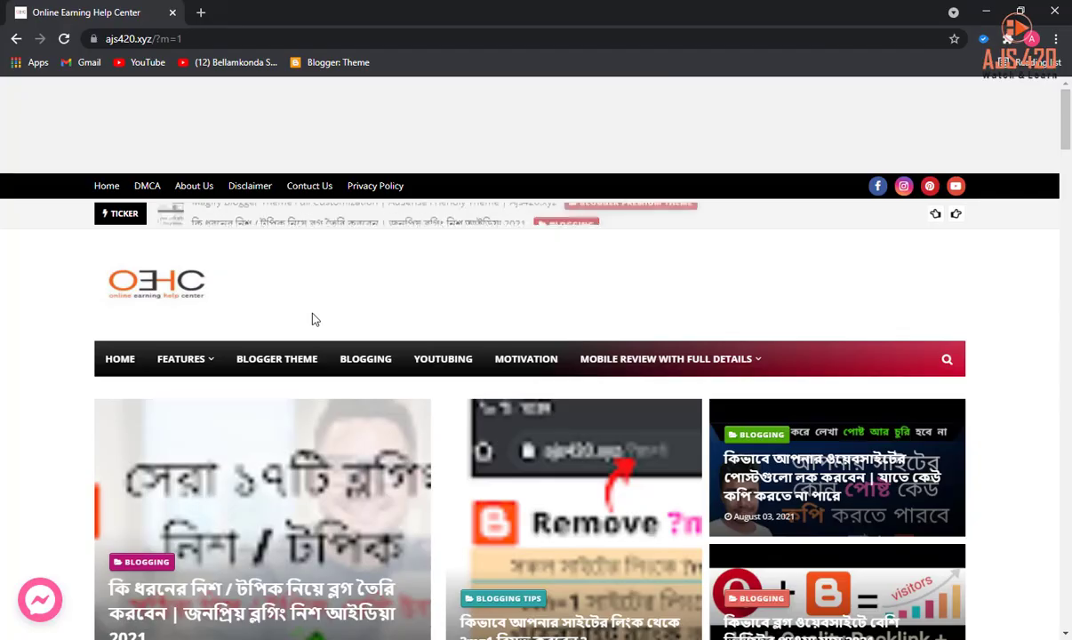
Examine the desktop layout of the ajs420.xyz homepage, including its post sections and category list
{"action": "scroll", "coordinate": [136, 371], "scroll_direction": "down", "scroll_amount": 5}
{"action": "scroll", "coordinate": [136, 372], "scroll_direction": "down", "scroll_amount": 20}
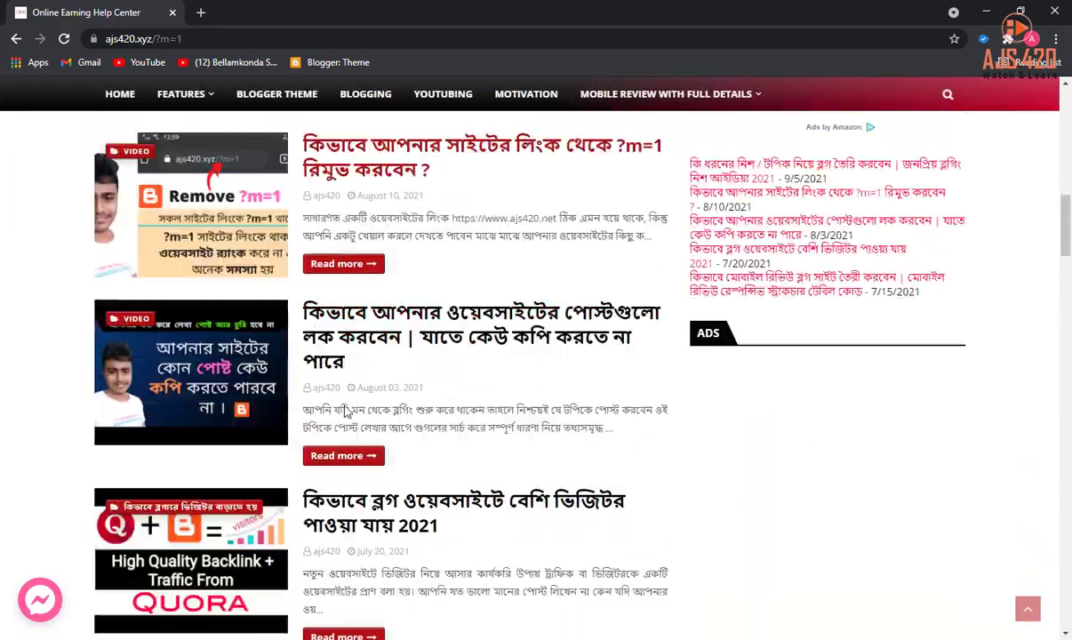
{"action": "scroll", "coordinate": [621, 424], "scroll_direction": "down", "scroll_amount": 15}
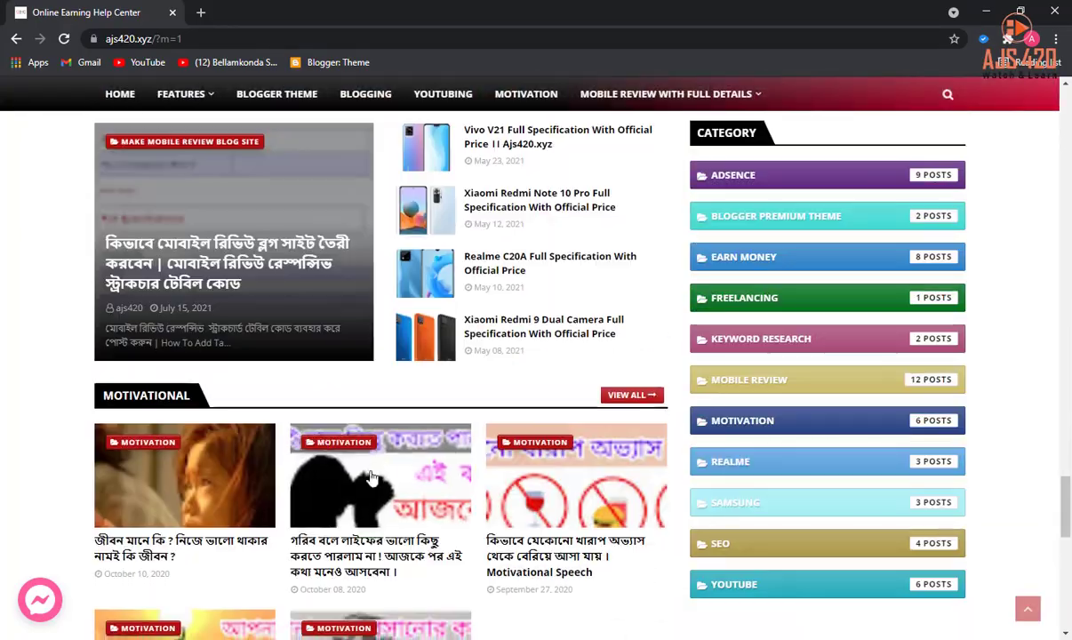
{"action": "scroll", "coordinate": [480, 444], "scroll_direction": "up", "scroll_amount": 5}
{"action": "scroll", "coordinate": [463, 447], "scroll_direction": "down", "scroll_amount": 5}
{"action": "scroll", "coordinate": [464, 447], "scroll_direction": "up", "scroll_amount": 20}
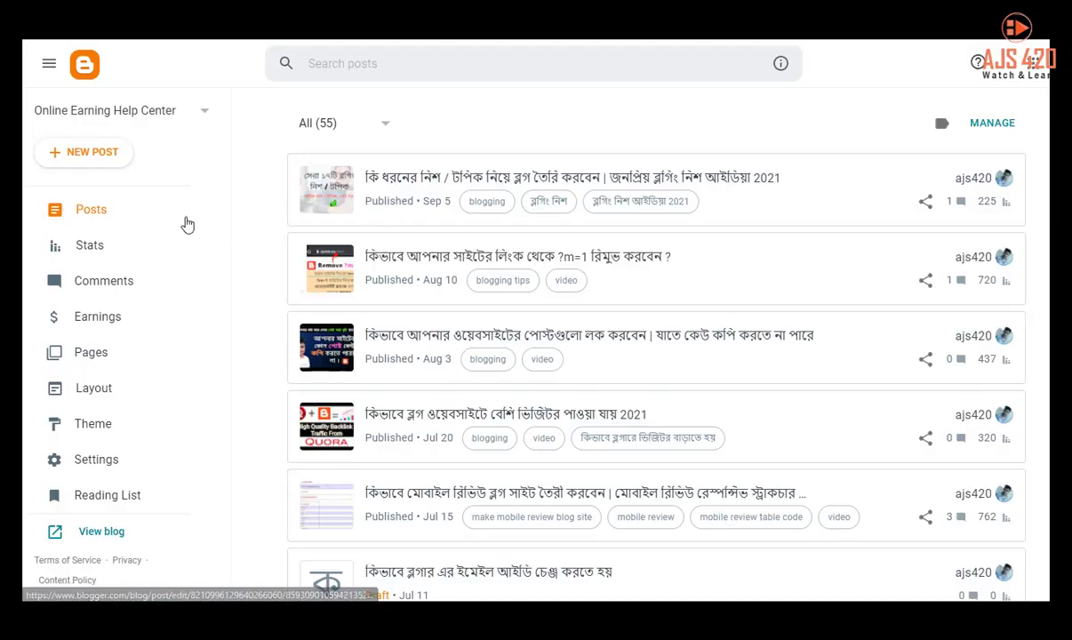
Open the blog's settings and check the search engine visibility option in the Privacy section
{"action": "left_click", "coordinate": [93, 459]}
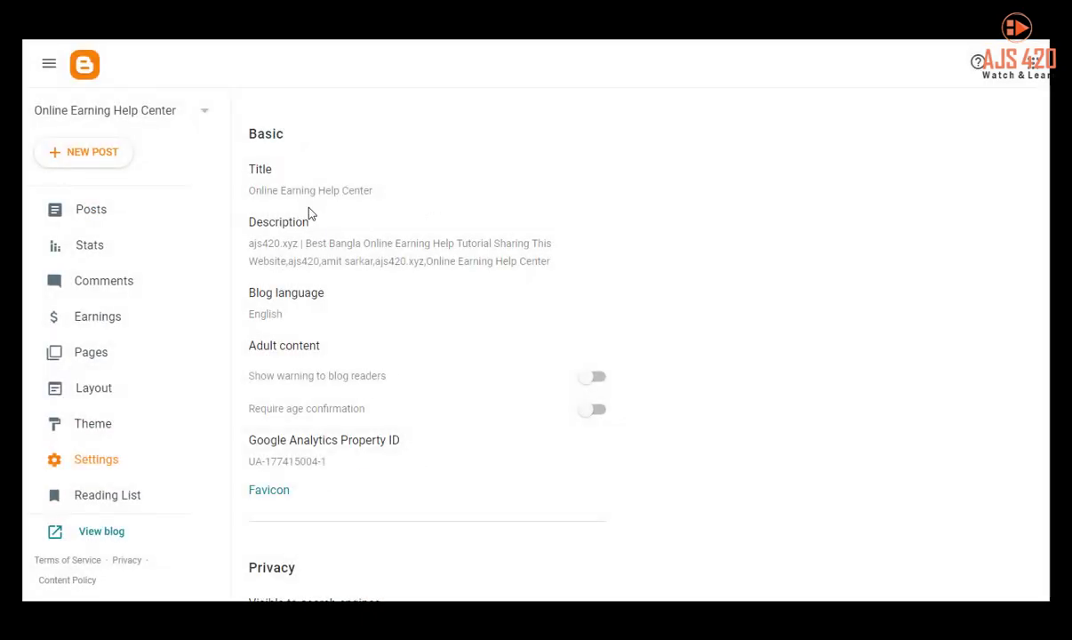
{"action": "scroll", "coordinate": [308, 227], "scroll_direction": "down", "scroll_amount": 4}
{"action": "scroll", "coordinate": [309, 239], "scroll_direction": "down", "scroll_amount": 2}
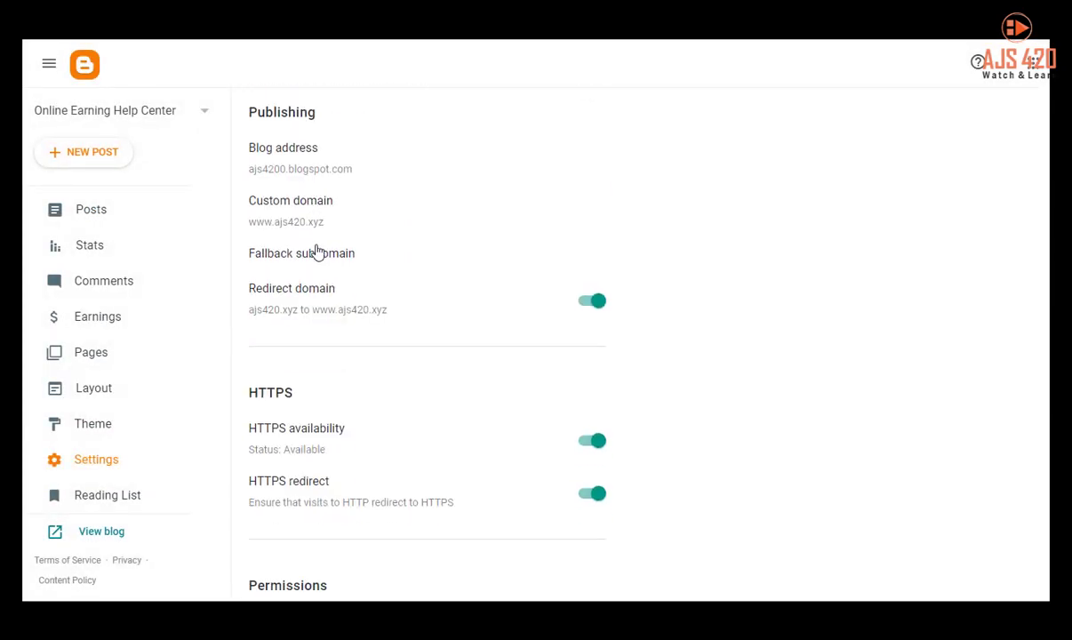
{"action": "scroll", "coordinate": [313, 249], "scroll_direction": "up", "scroll_amount": 2}
{"action": "double_click", "coordinate": [255, 197]}
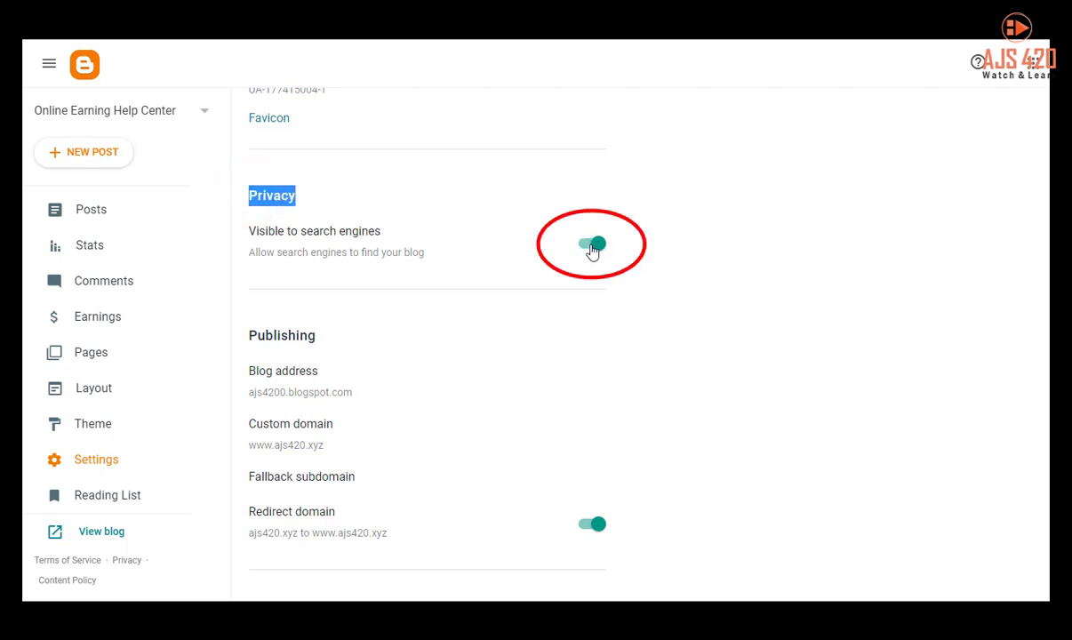
Check the HTTPS availability and HTTPS redirect options in the blog settings
{"action": "scroll", "coordinate": [362, 307], "scroll_direction": "down", "scroll_amount": 3}
{"action": "scroll", "coordinate": [338, 307], "scroll_direction": "down", "scroll_amount": 3}
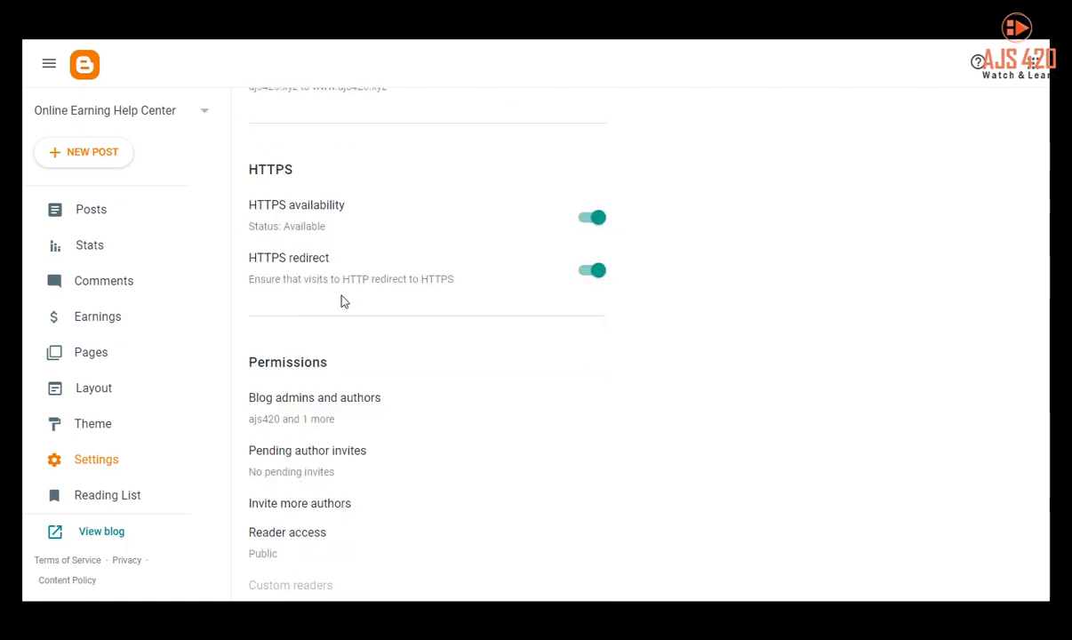
{"action": "scroll", "coordinate": [302, 320], "scroll_direction": "down", "scroll_amount": 3}
{"action": "scroll", "coordinate": [293, 324], "scroll_direction": "up", "scroll_amount": 3}
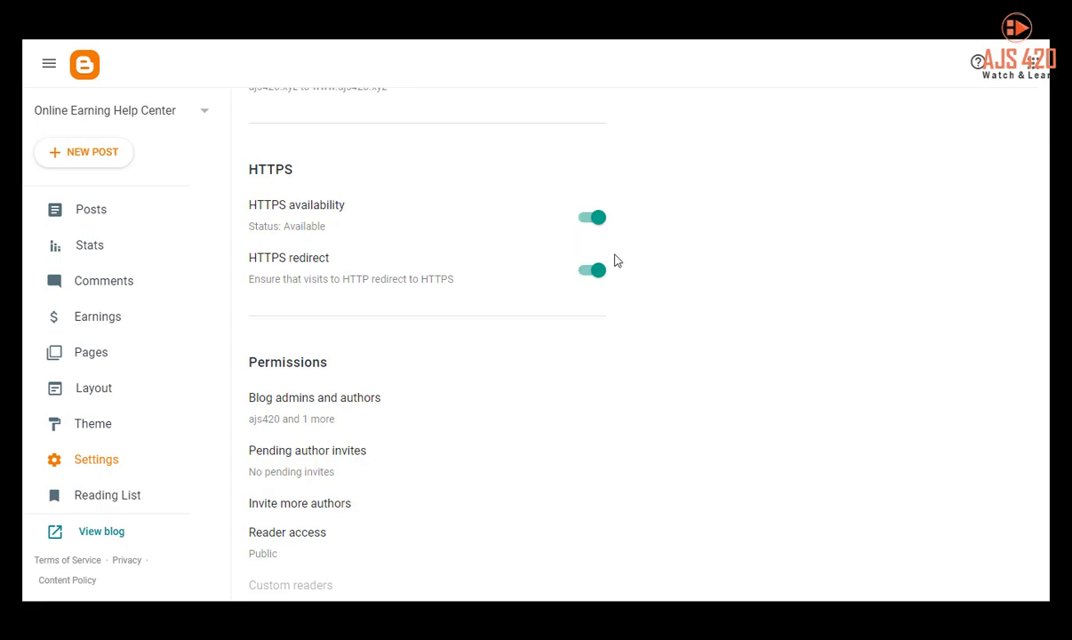
Review the Meta tags section, including the search description option and its text
{"action": "scroll", "coordinate": [355, 293], "scroll_direction": "down", "scroll_amount": 10}
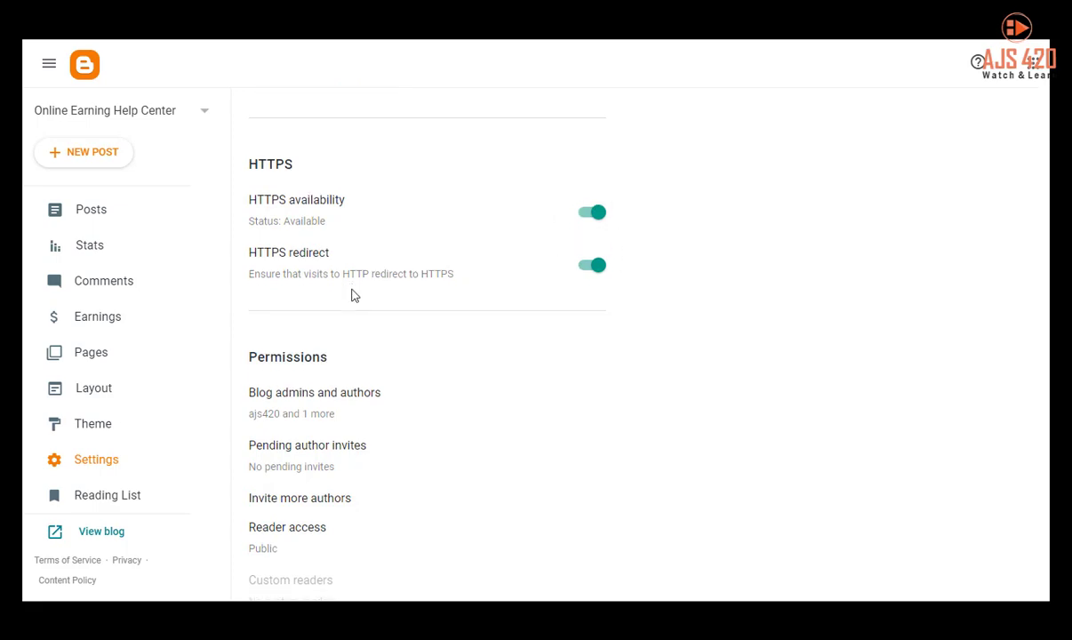
{"action": "scroll", "coordinate": [347, 309], "scroll_direction": "down", "scroll_amount": 10}
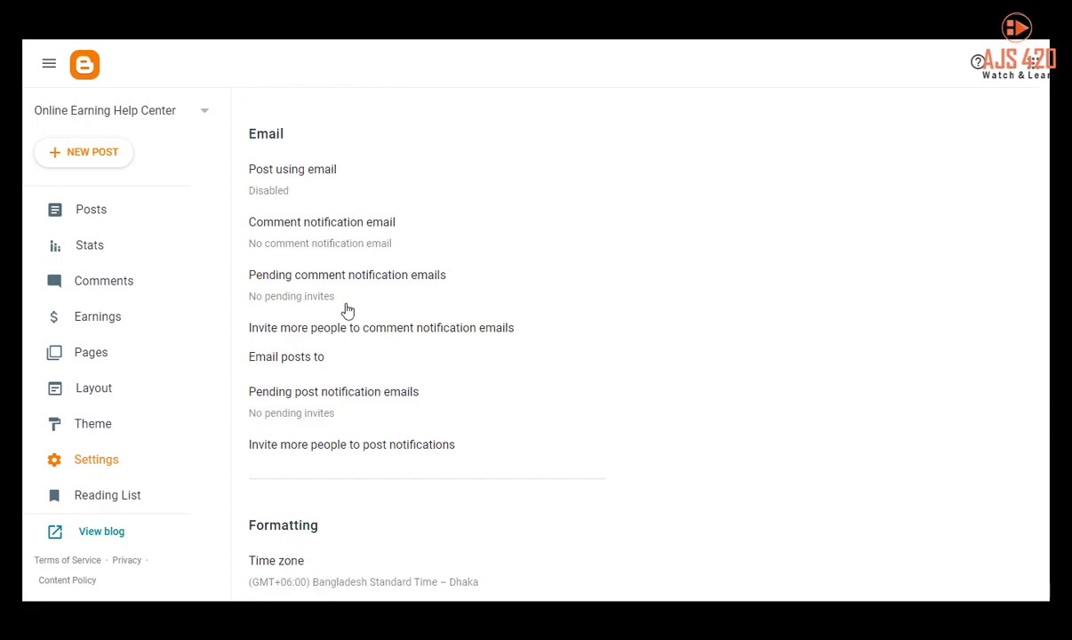
{"action": "scroll", "coordinate": [345, 316], "scroll_direction": "down", "scroll_amount": 3}
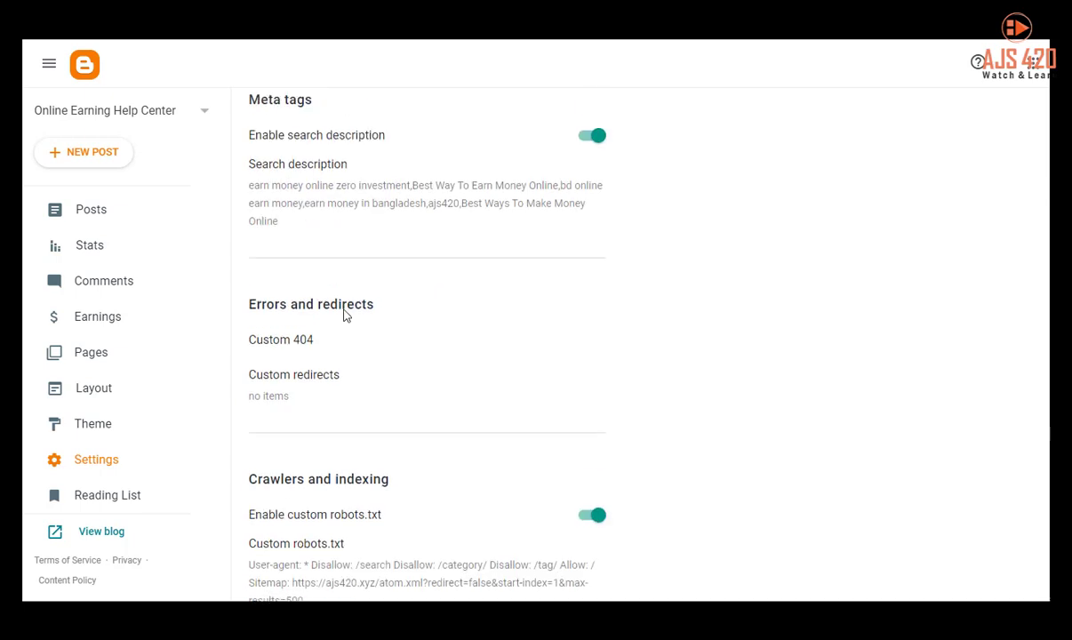
{"action": "scroll", "coordinate": [343, 313], "scroll_direction": "up", "scroll_amount": 1}
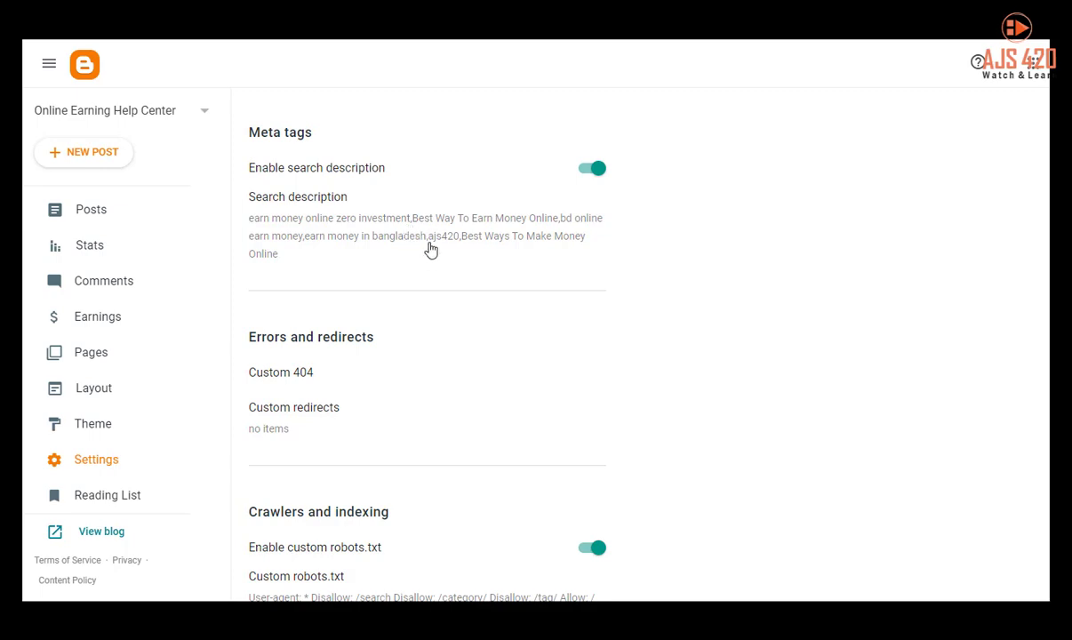
Review the custom robots.txt rules in the Crawlers and indexing section and close them without saving
{"action": "scroll", "coordinate": [417, 294], "scroll_direction": "down", "scroll_amount": 4}
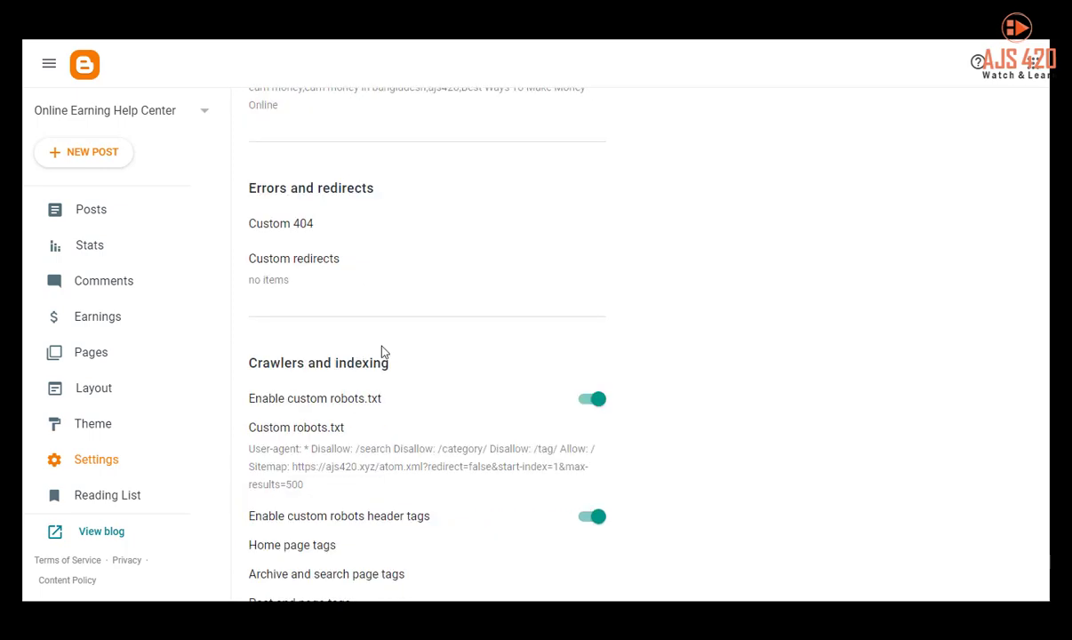
{"action": "left_click_drag", "start_coordinate": [249, 214], "coordinate": [390, 214]}
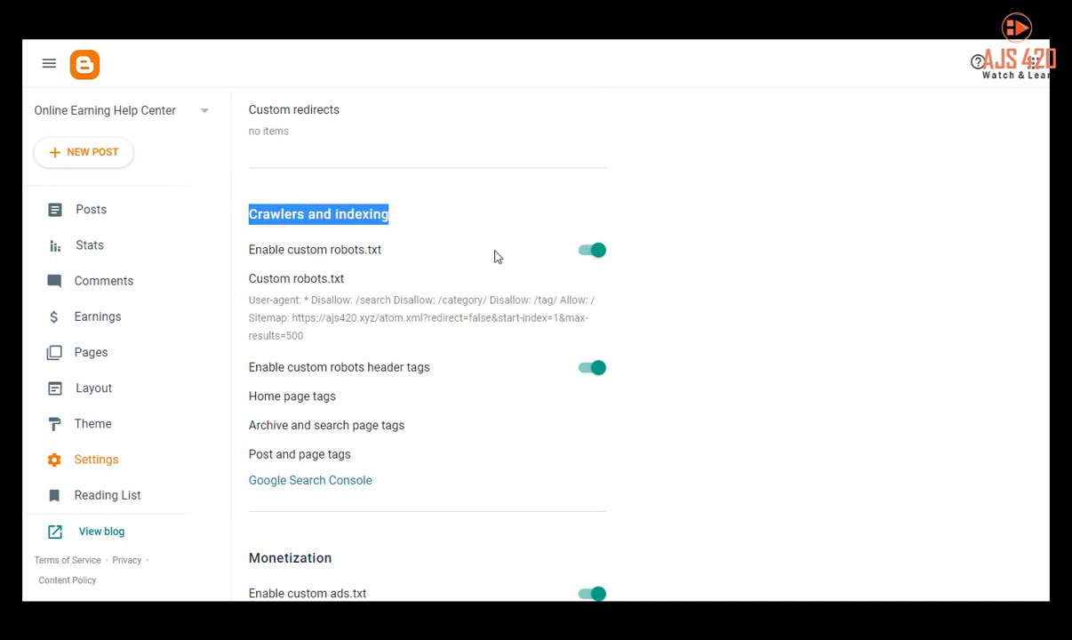
{"action": "left_click", "coordinate": [329, 313]}
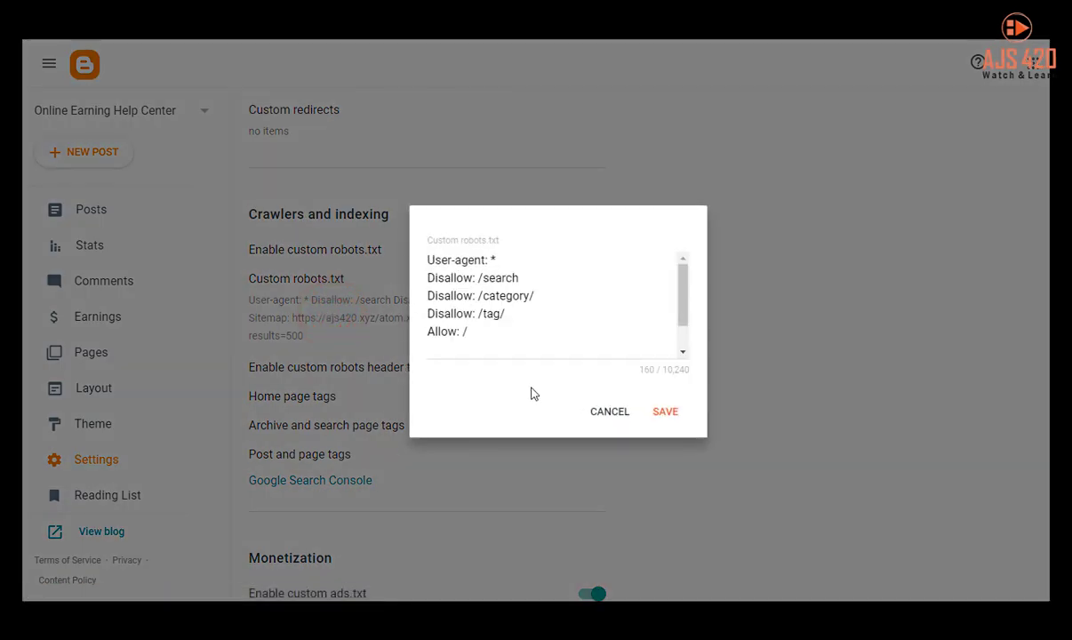
{"action": "left_click", "coordinate": [610, 412]}
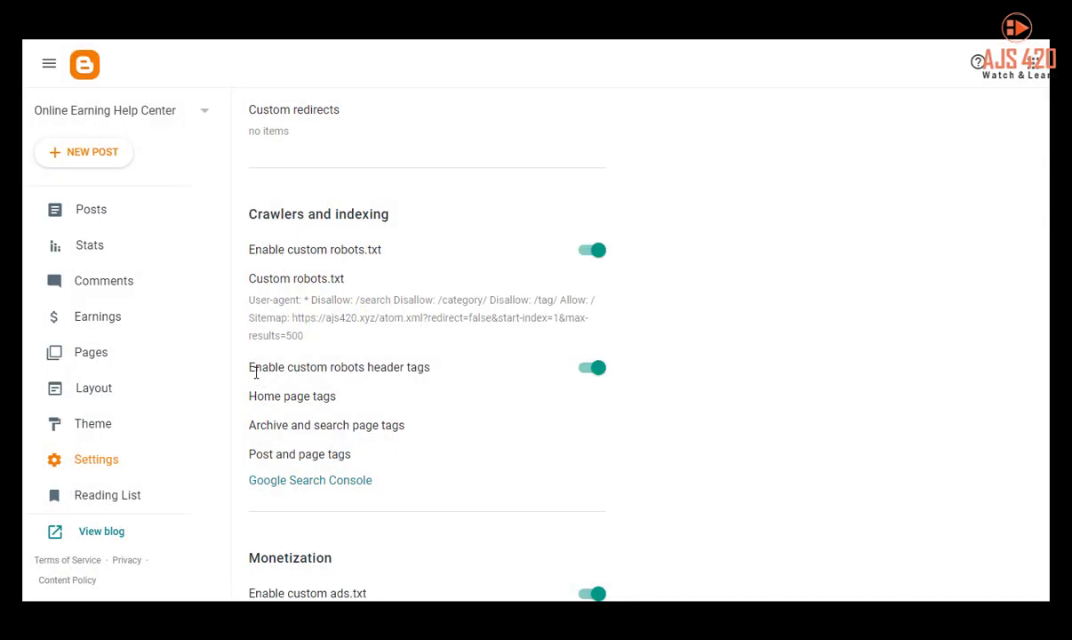
Save the custom robot tags for the home page with all and noodp enabled
{"action": "left_click_drag", "start_coordinate": [249, 367], "coordinate": [422, 367]}
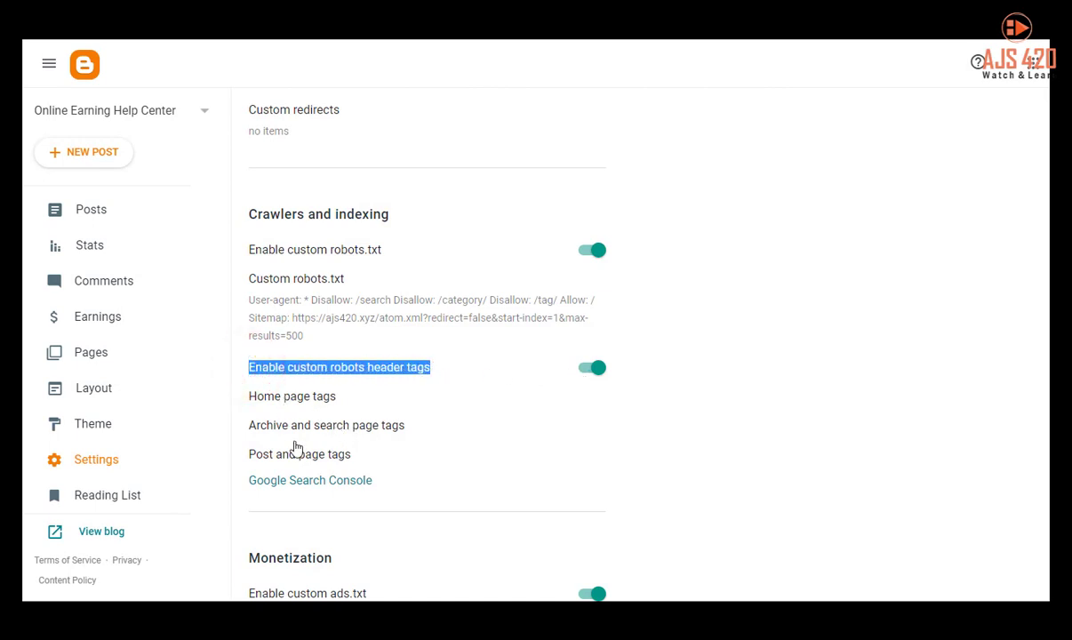
{"action": "left_click", "coordinate": [312, 396]}
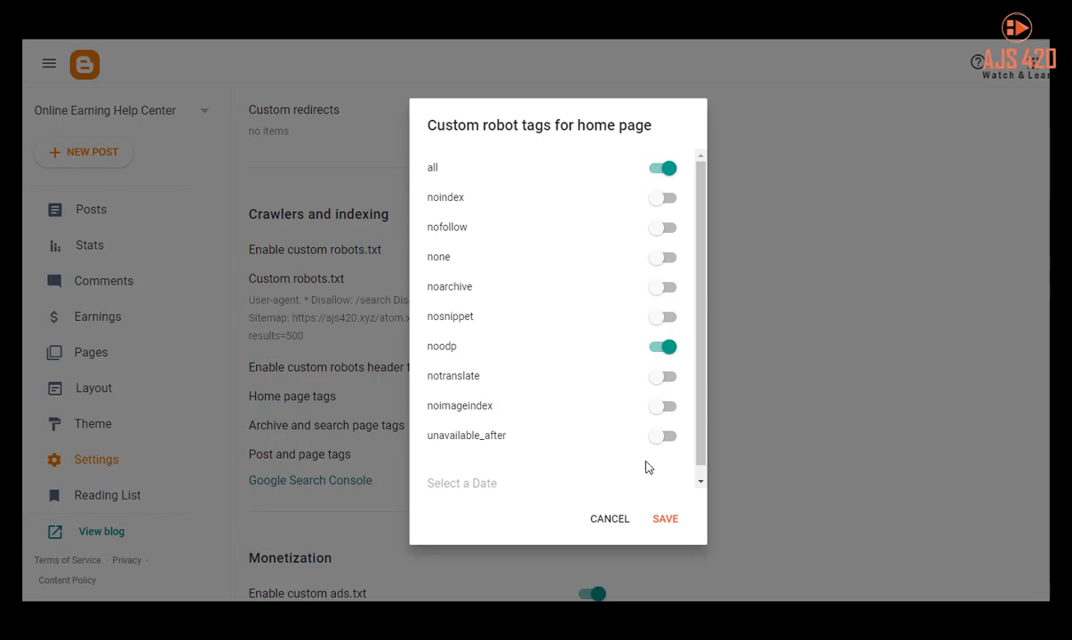
{"action": "left_click", "coordinate": [664, 518]}
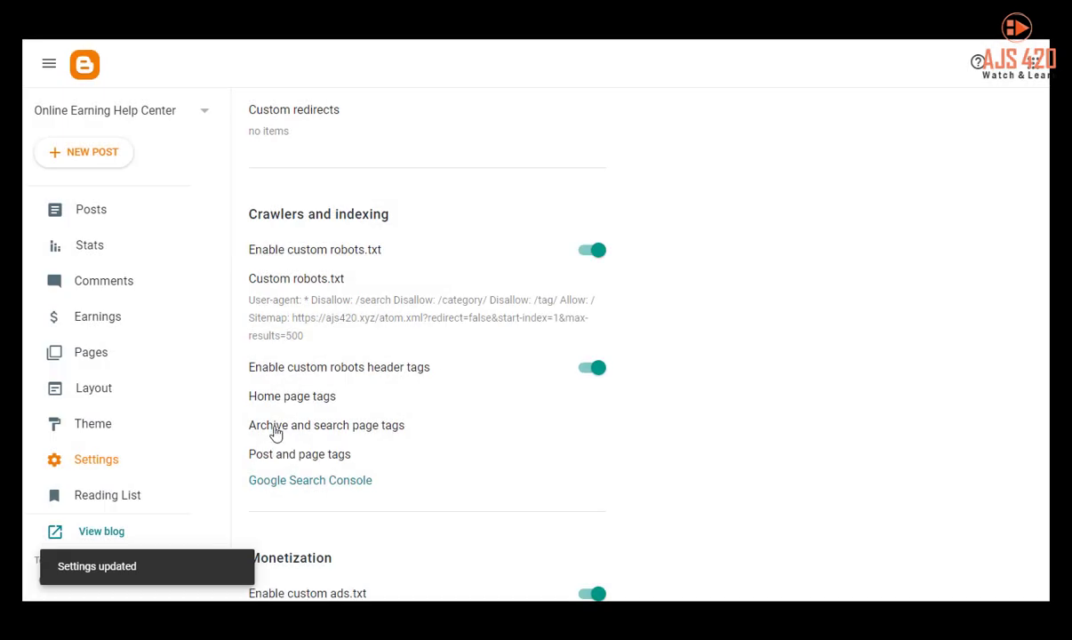
Save the custom robot tags for archive and search pages and for posts and pages, both with all and noodp enabled
{"action": "left_click", "coordinate": [307, 426]}
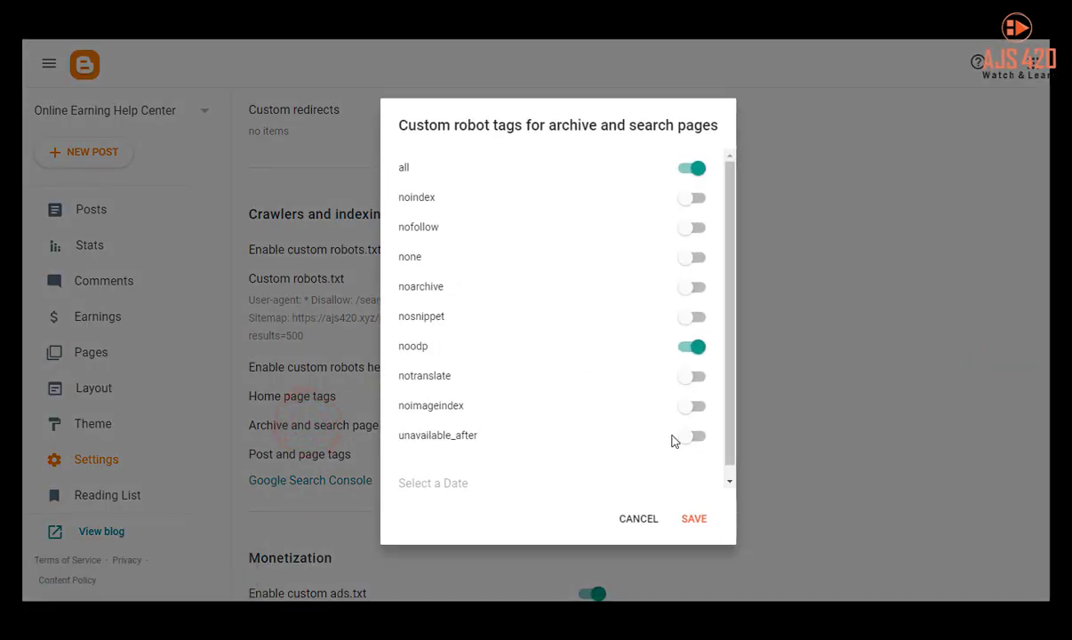
{"action": "left_click", "coordinate": [694, 517]}
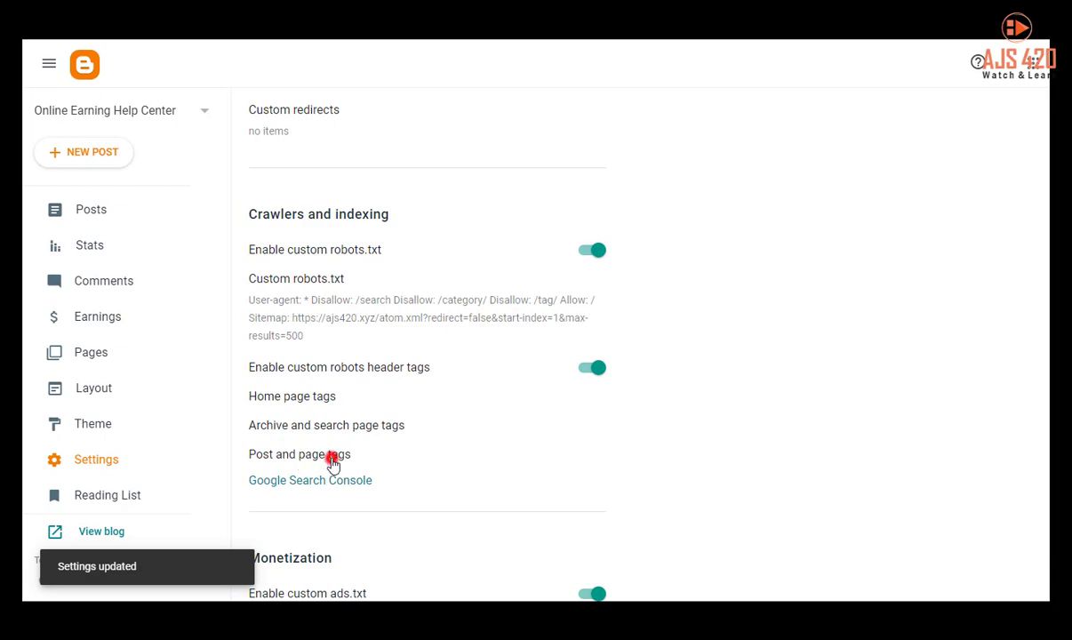
{"action": "left_click", "coordinate": [330, 456]}
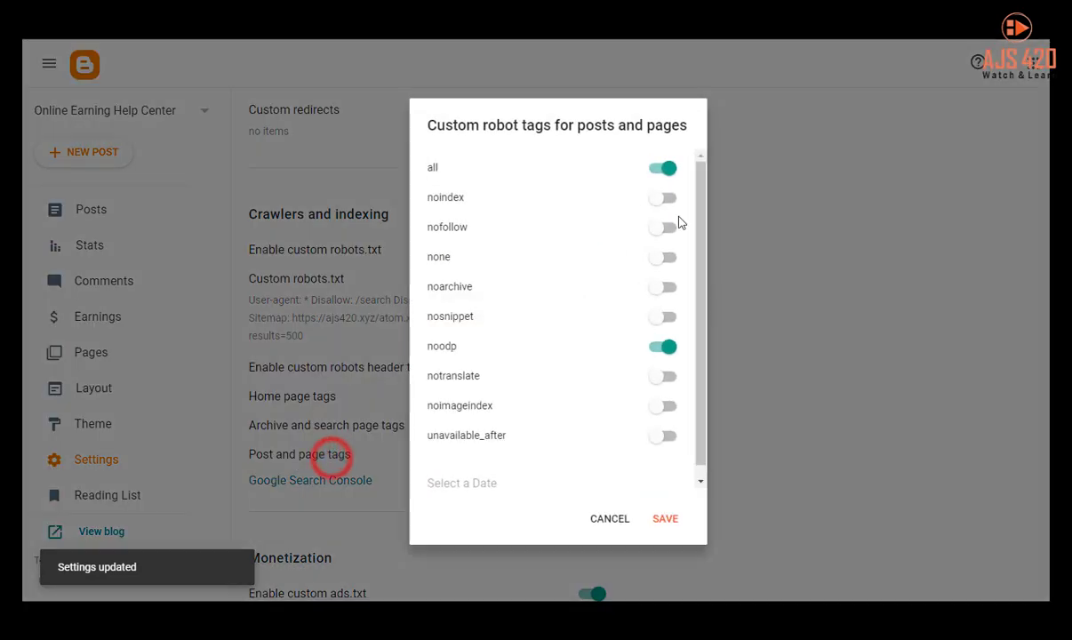
{"action": "left_click", "coordinate": [667, 523]}
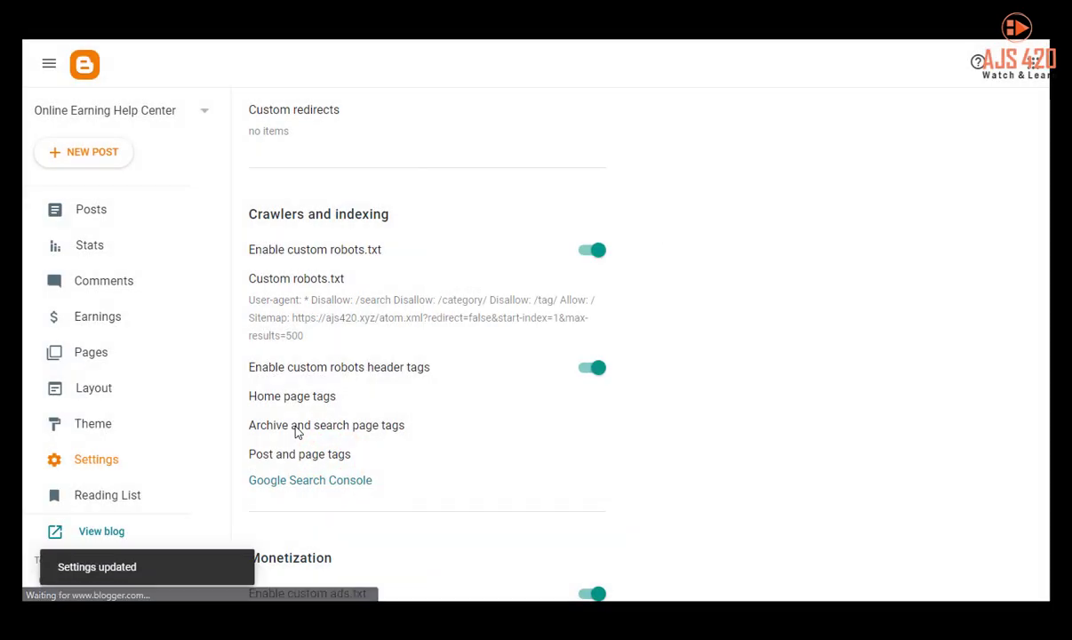
Enable noindex and disable all in the custom robot tags for archive and search pages, keeping noodp on, and save
{"action": "left_click", "coordinate": [300, 426]}
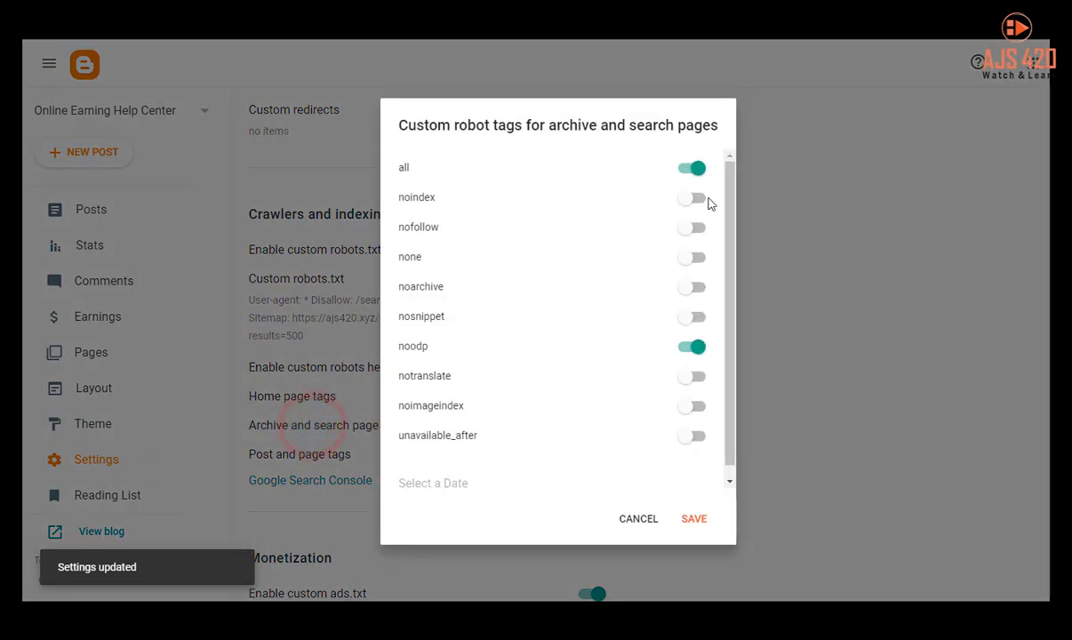
{"action": "left_click", "coordinate": [693, 197]}
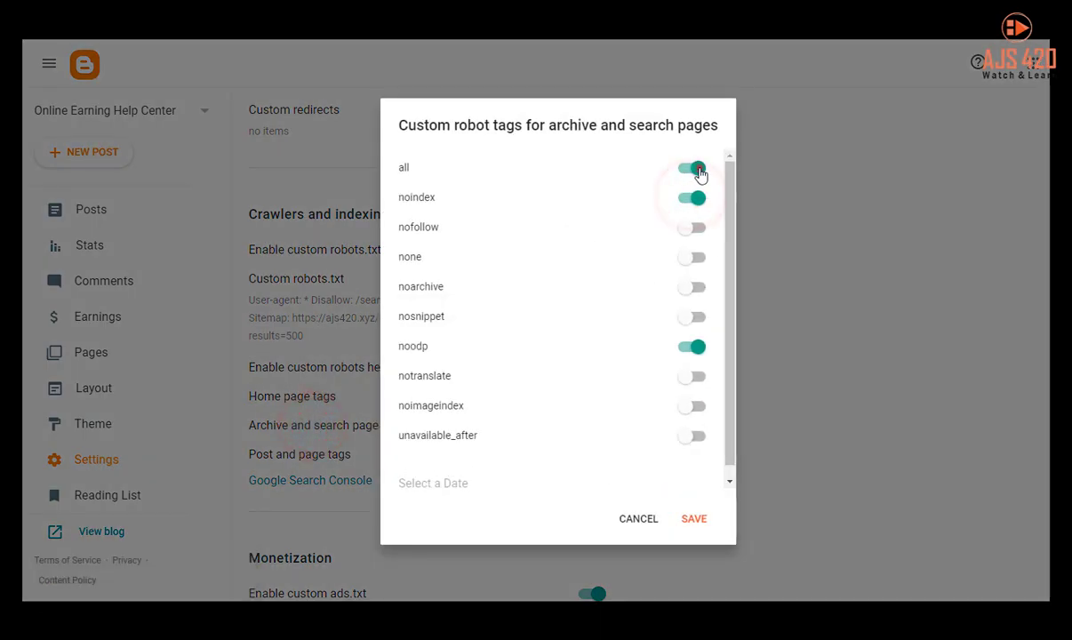
{"action": "left_click", "coordinate": [698, 168]}
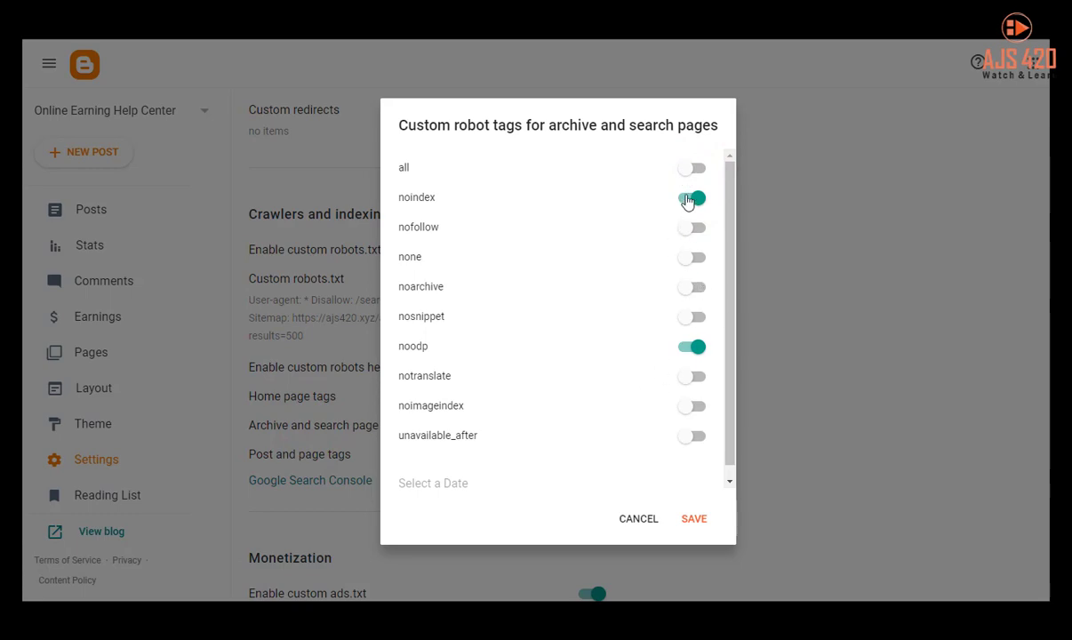
{"action": "left_click", "coordinate": [694, 518]}
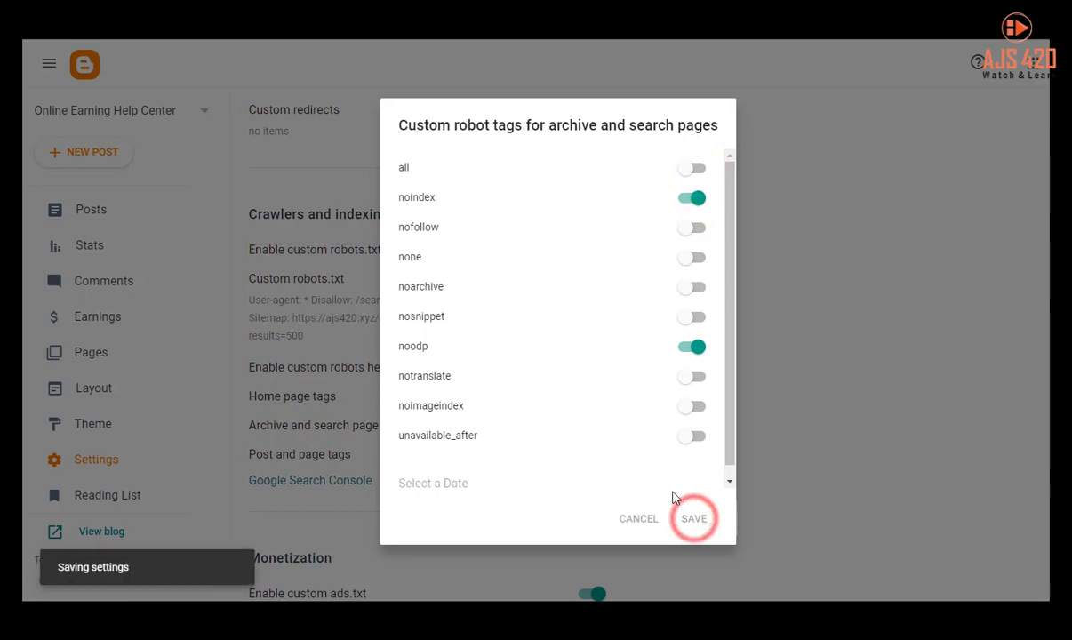